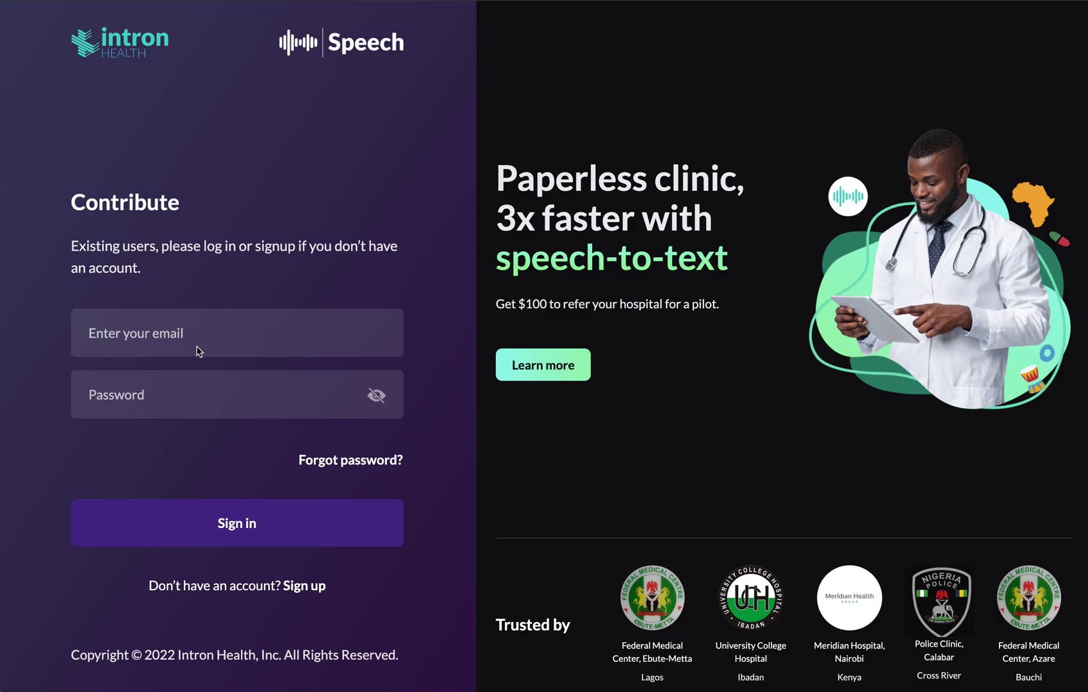
Glance at the sign-up form, then sign in with the saved admin credentials.
left_click(301, 587)
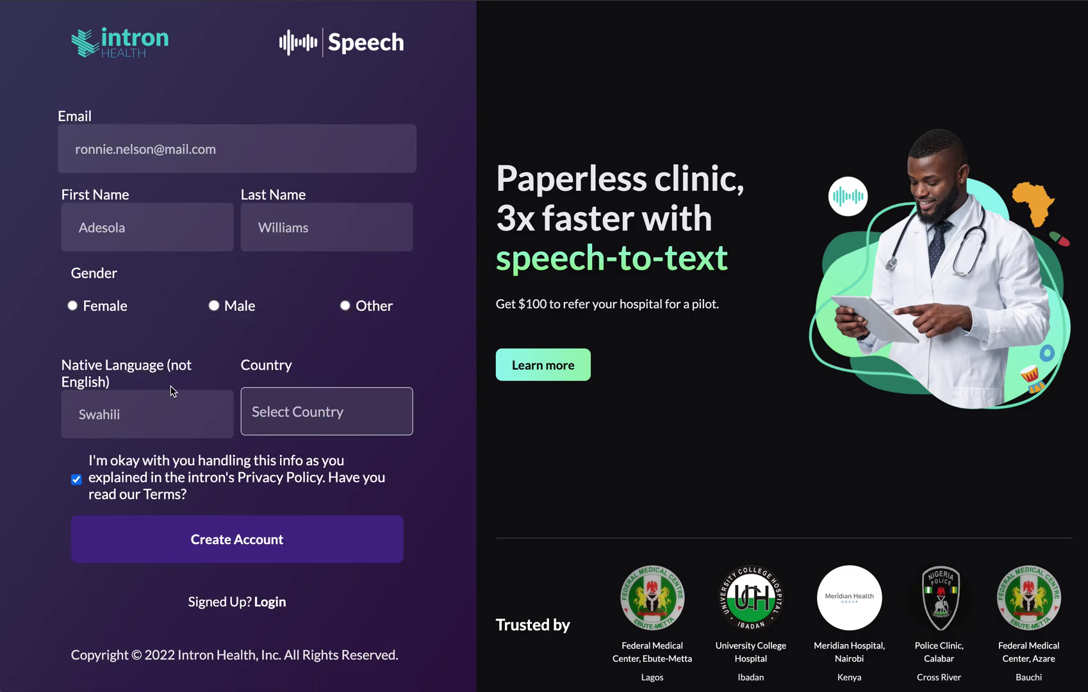
left_click(265, 604)
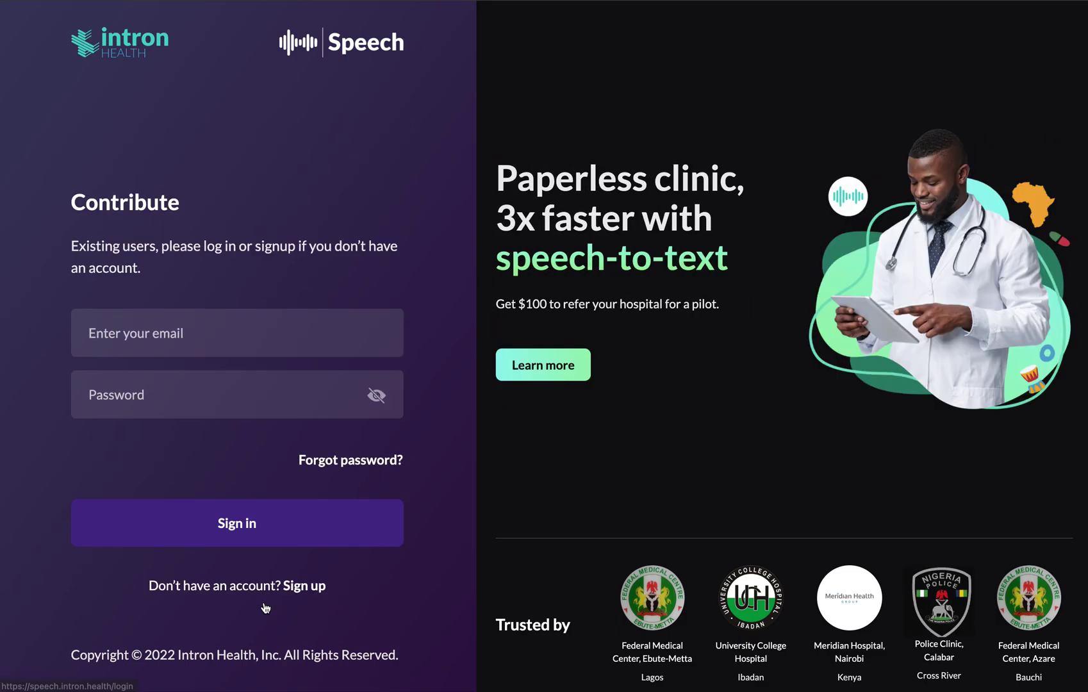
left_click(261, 347)
left_click(438, 336)
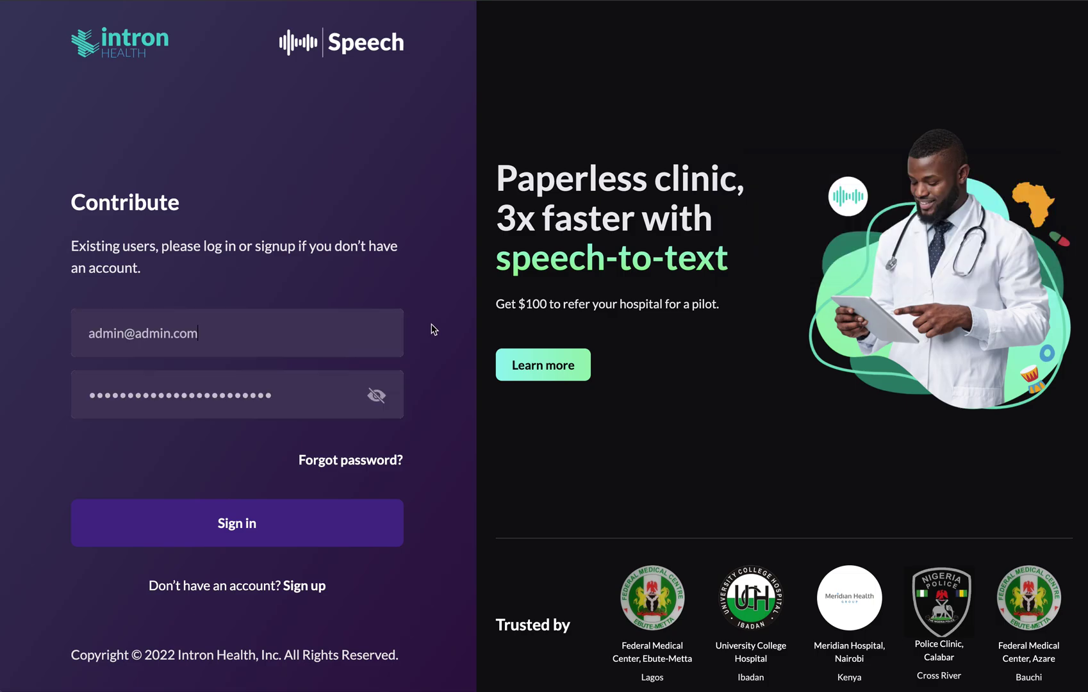
left_click(289, 542)
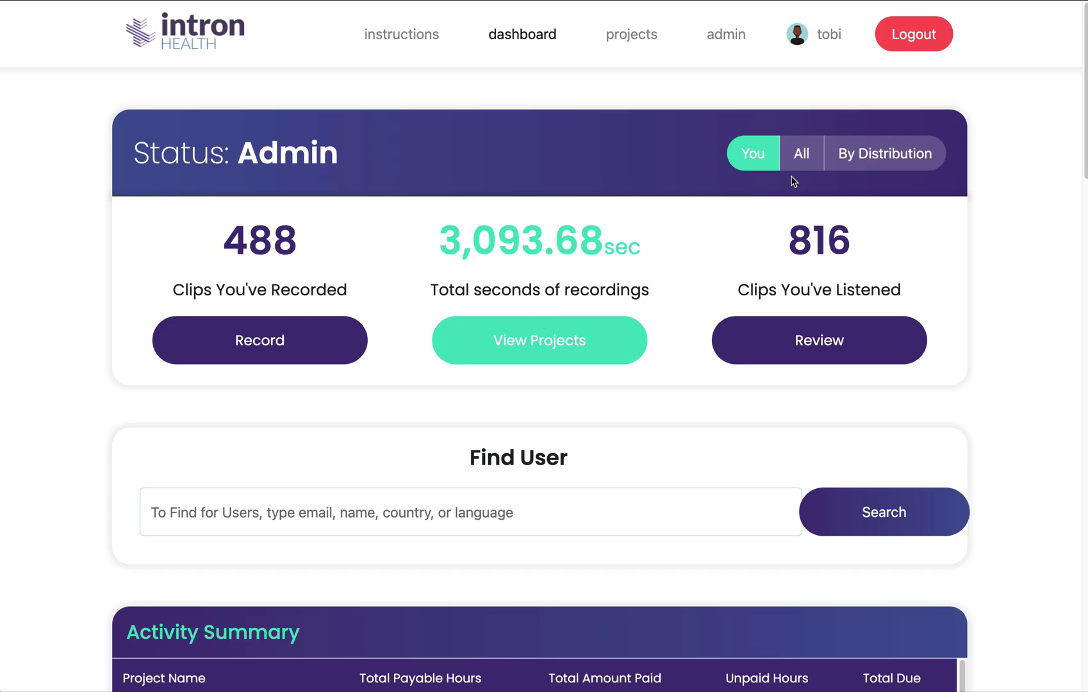
Show All-user totals and By Distribution charts, then switch back to your own stats.
left_click(806, 154)
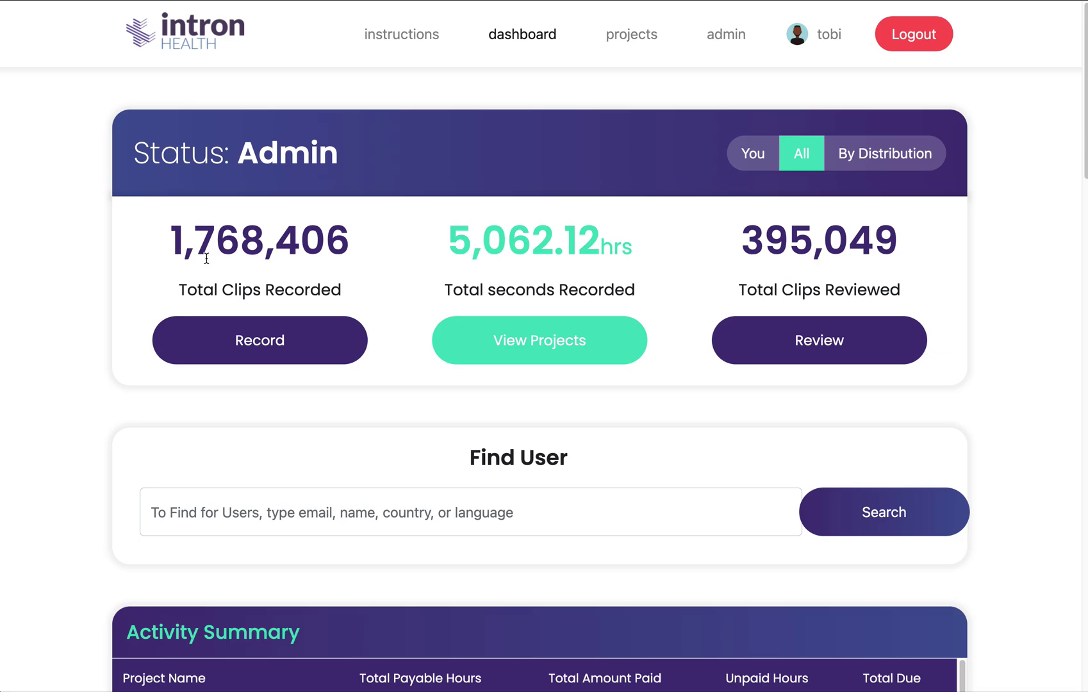
left_click(912, 154)
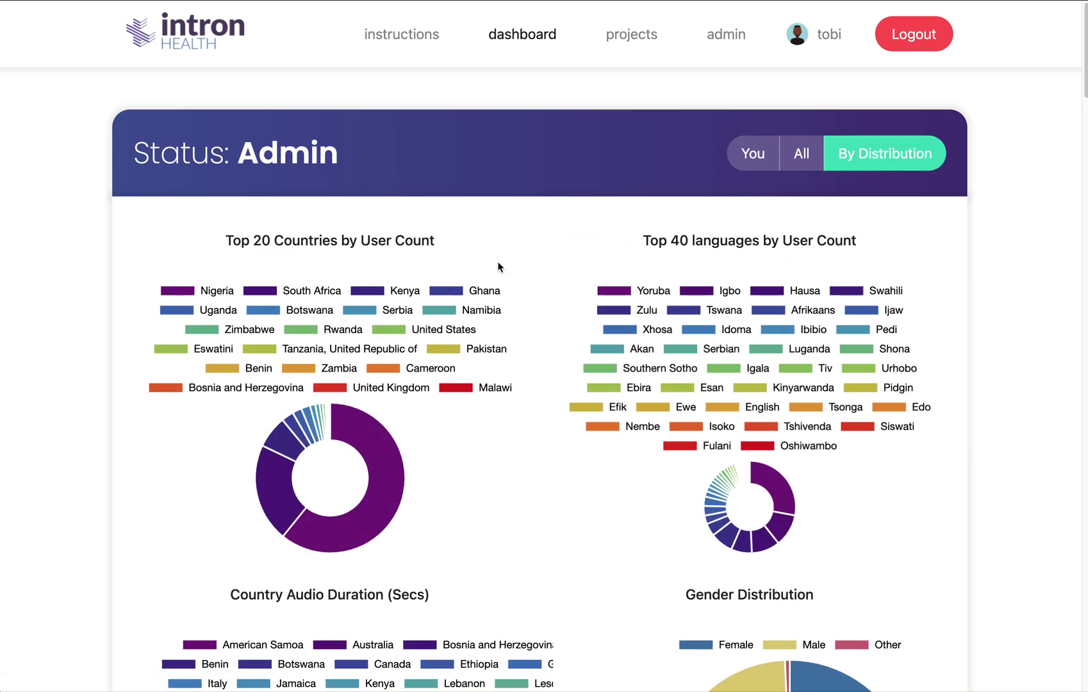
scroll(649, 416, "down", 1)
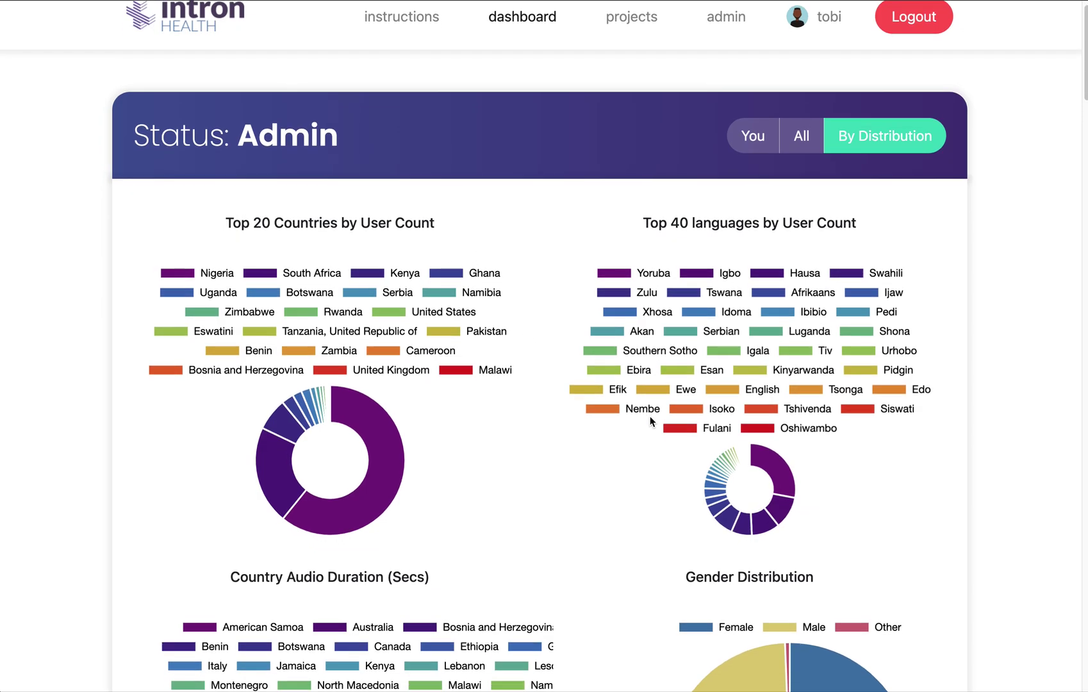
scroll(843, 163, "up", 1)
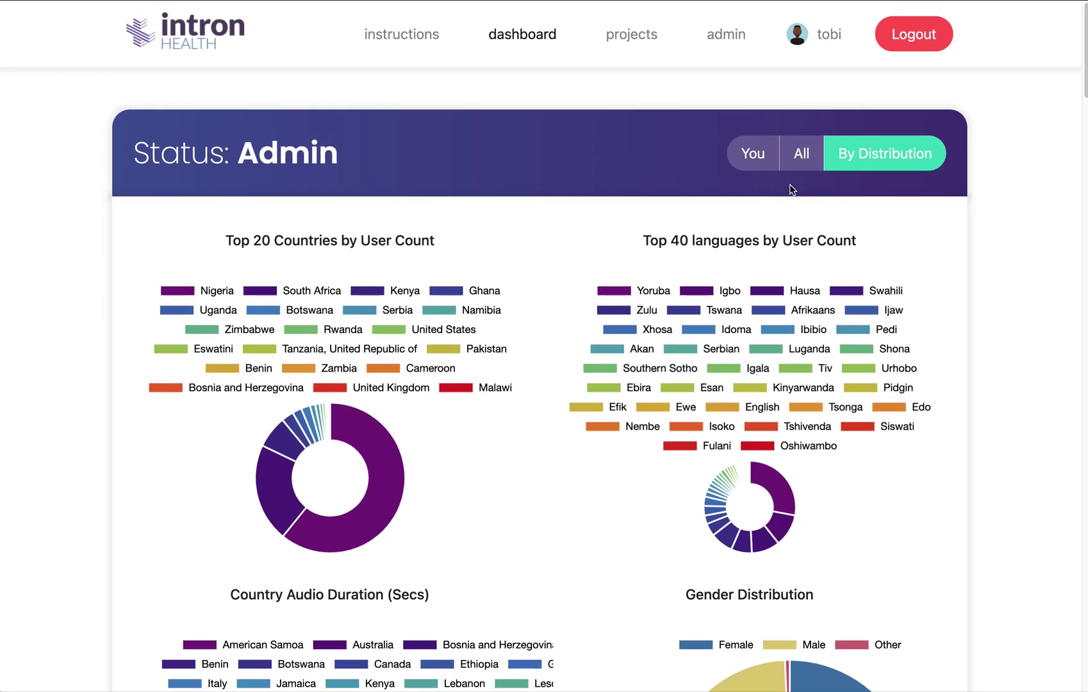
left_click(755, 164)
Scroll down through the dashboard's Activity Summary and User Panel sections.
scroll(995, 440, "down", 2)
scroll(995, 441, "down", 5)
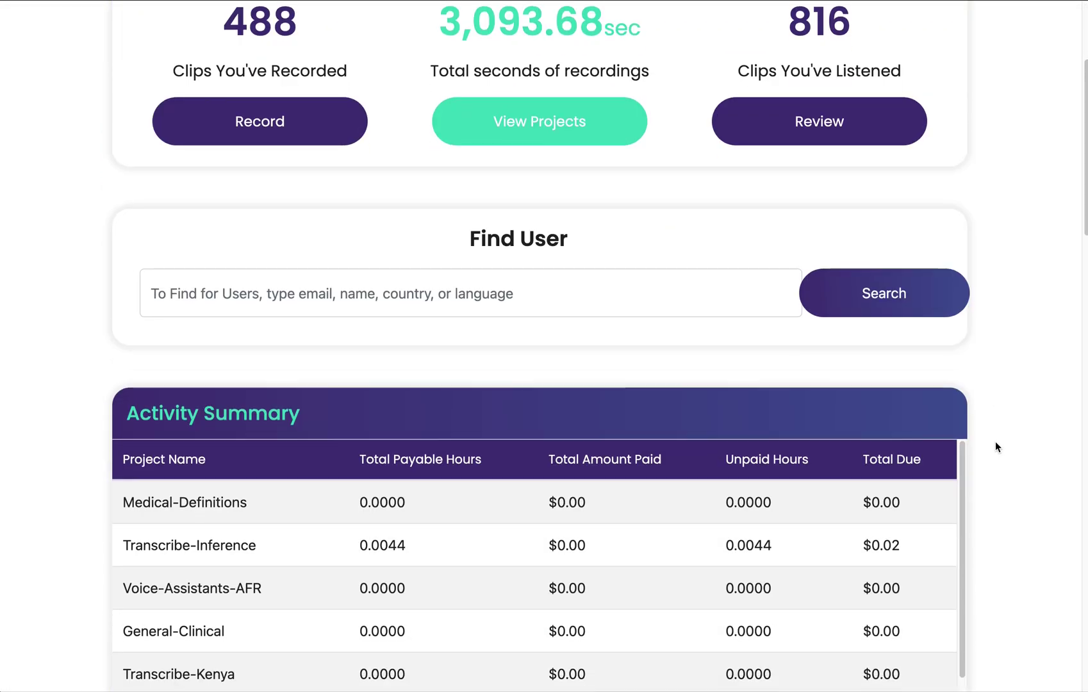
scroll(996, 442, "down", 5)
scroll(996, 442, "down", 1)
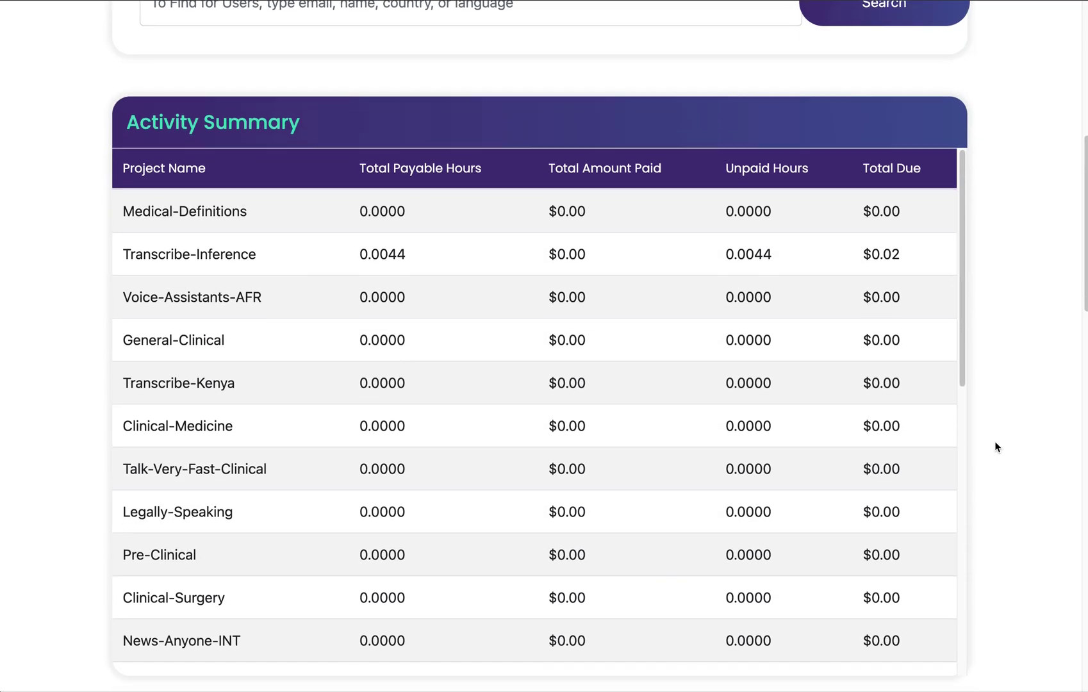
scroll(614, 416, "down", 1)
scroll(614, 415, "up", 1)
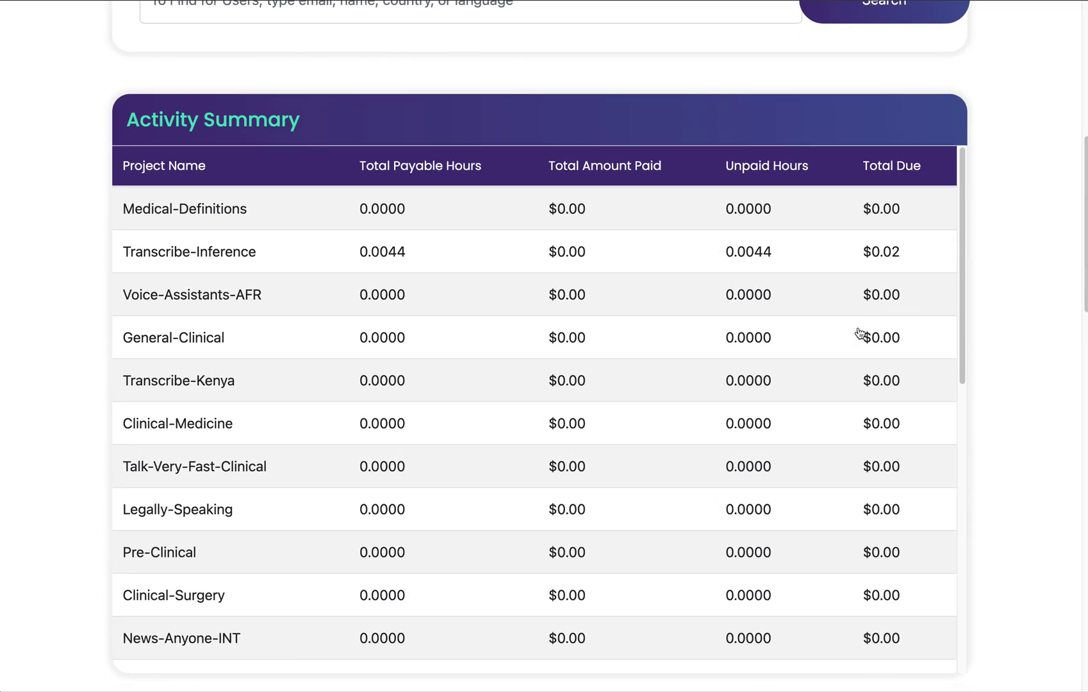
scroll(995, 416, "down", 2)
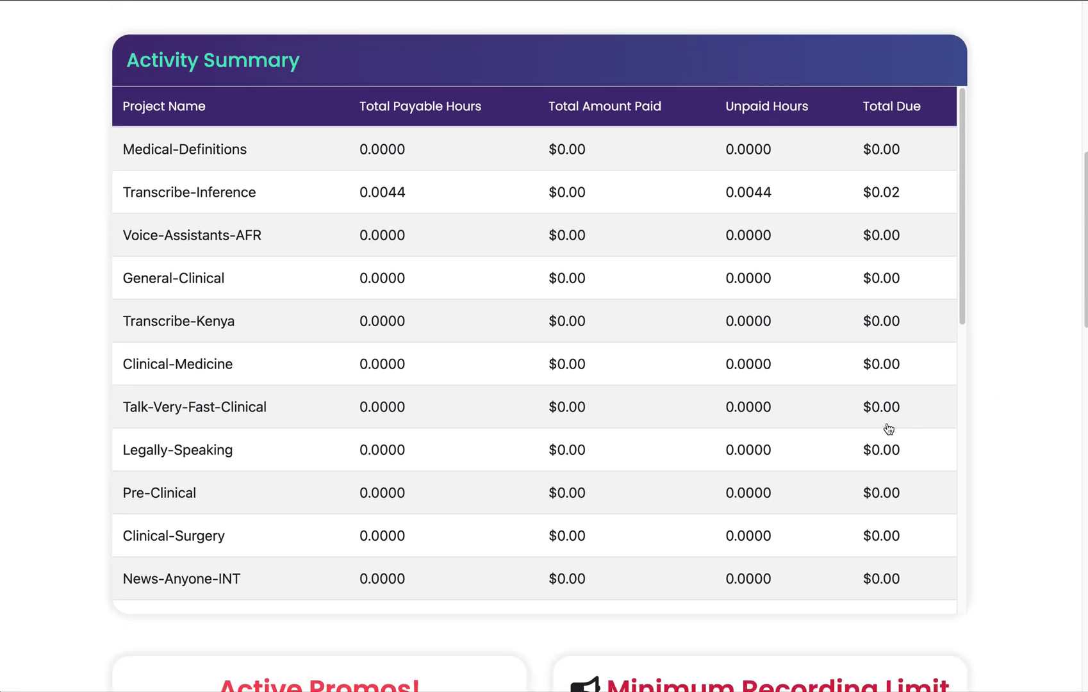
scroll(945, 449, "down", 5)
scroll(1008, 456, "down", 5)
scroll(1008, 453, "down", 1)
scroll(1007, 453, "down", 3)
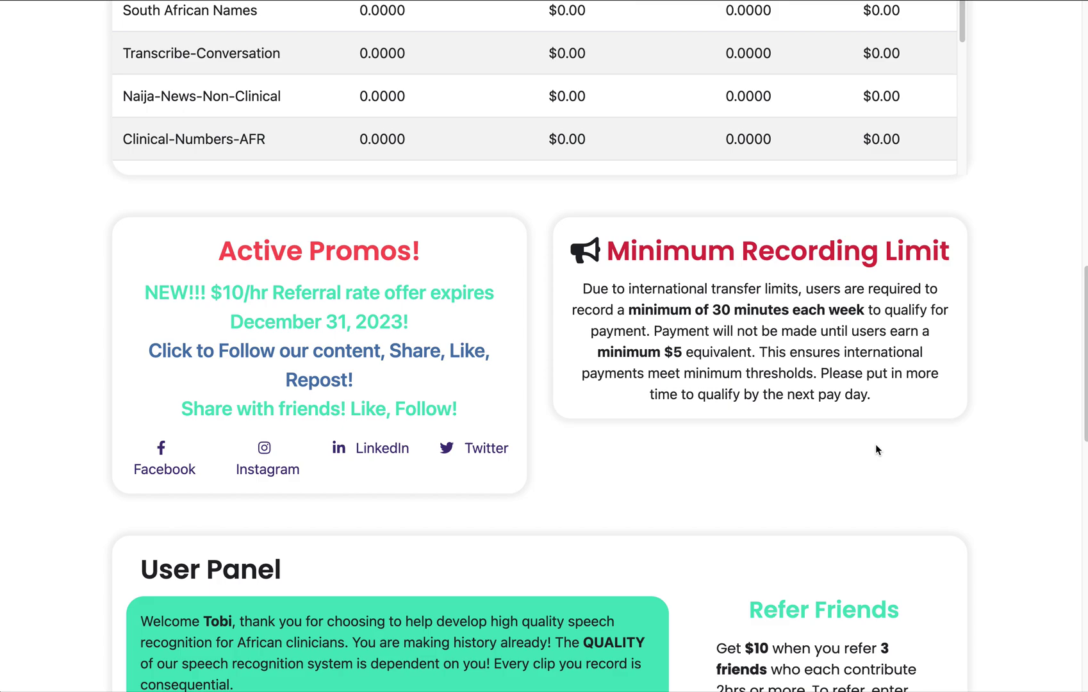
scroll(876, 448, "down", 3)
scroll(411, 455, "down", 5)
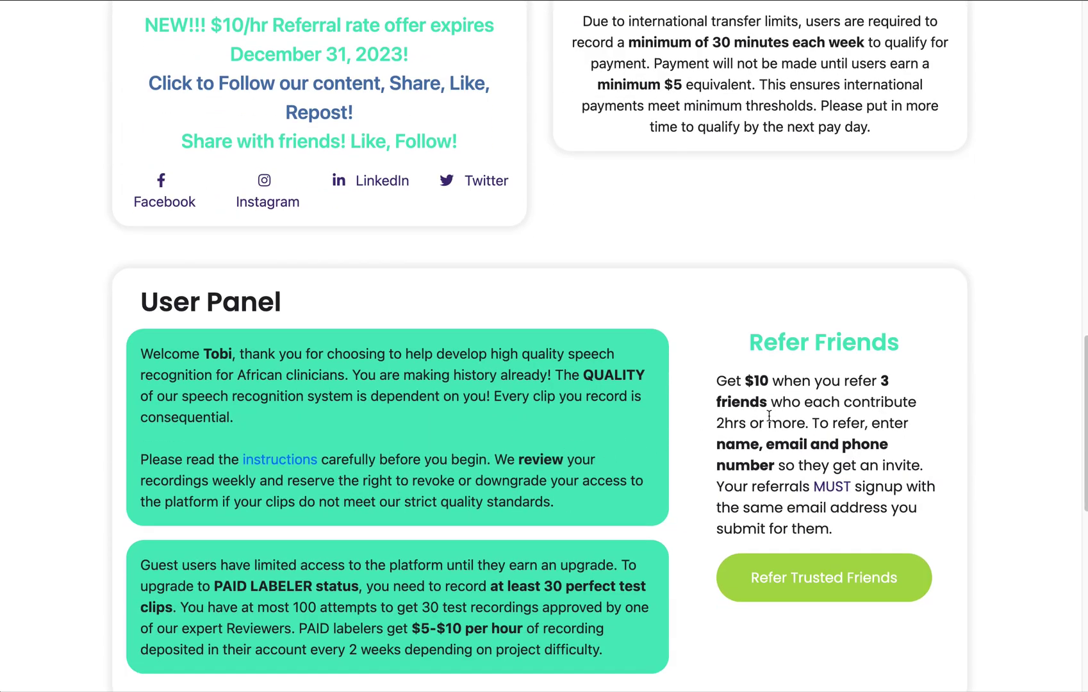
Scroll down to the Top Contributors leaderboard, then back toward the top.
scroll(722, 435, "down", 5)
scroll(716, 437, "down", 2)
scroll(654, 448, "down", 5)
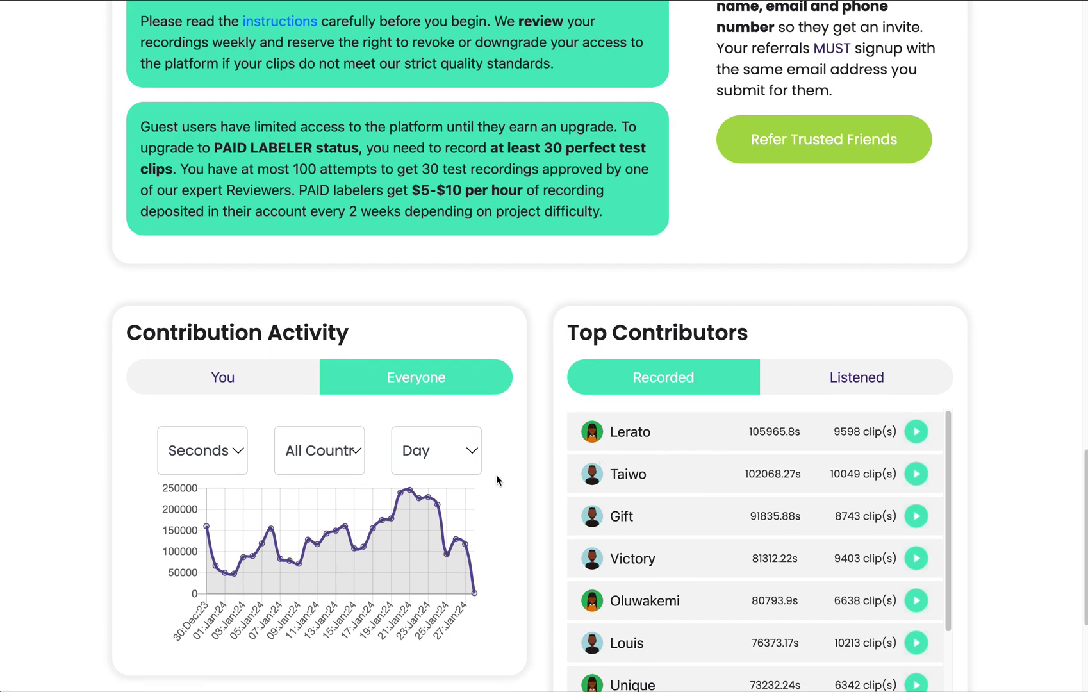
scroll(542, 483, "down", 1)
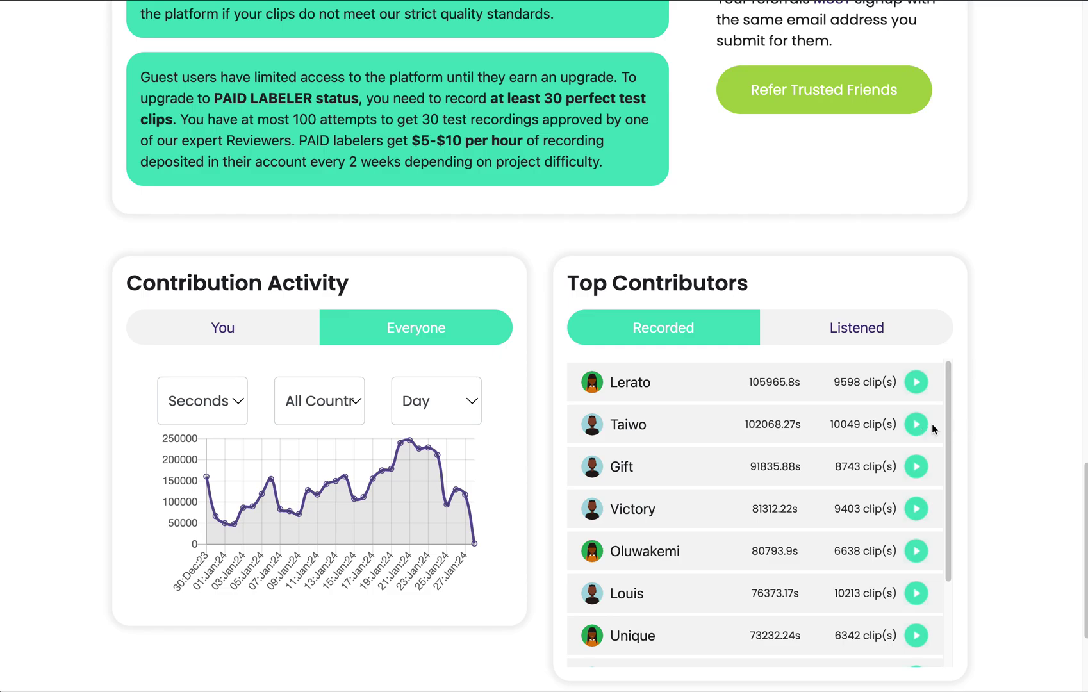
scroll(956, 430, "down", 1)
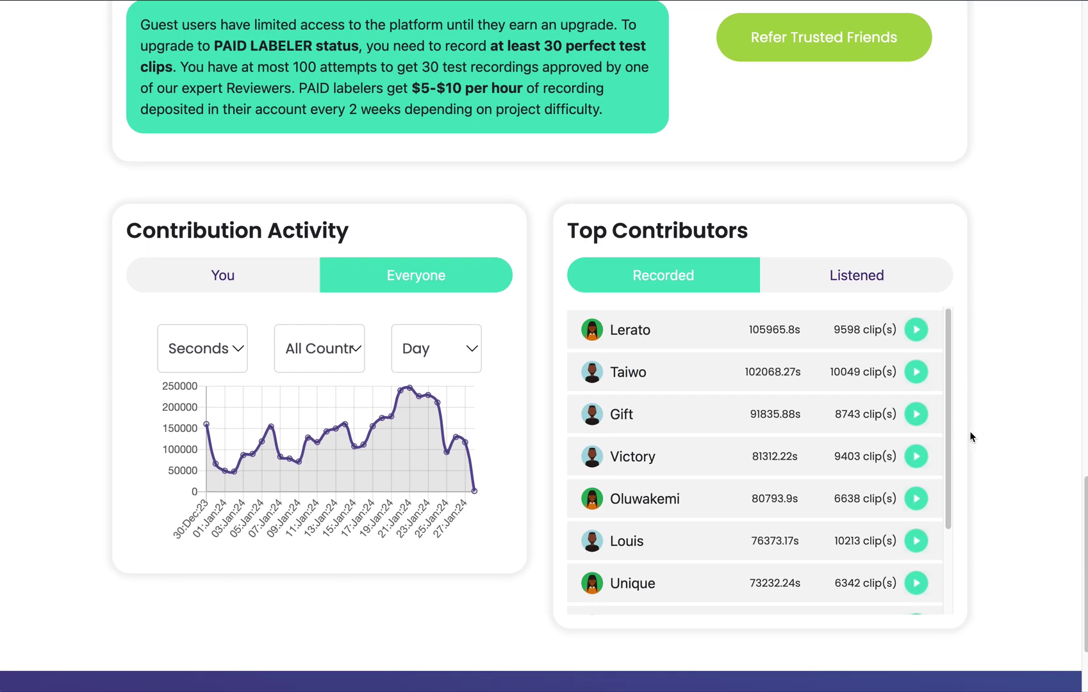
scroll(970, 436, "down", 1)
scroll(970, 436, "down", 2)
scroll(970, 435, "up", 5)
scroll(970, 435, "up", 10)
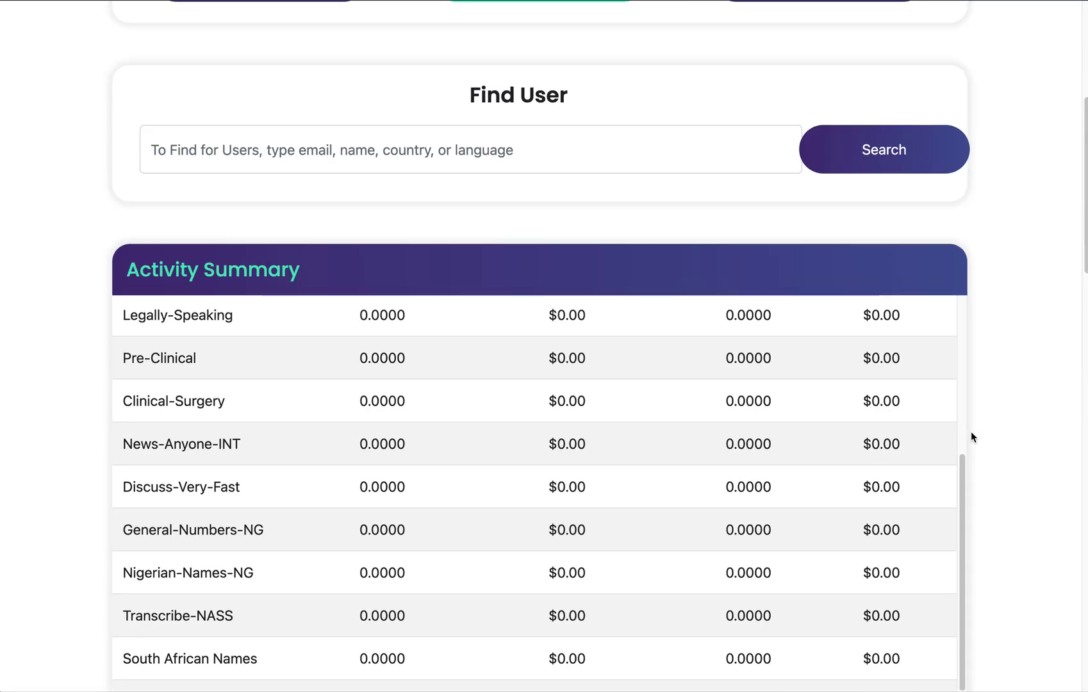
scroll(970, 436, "up", 5)
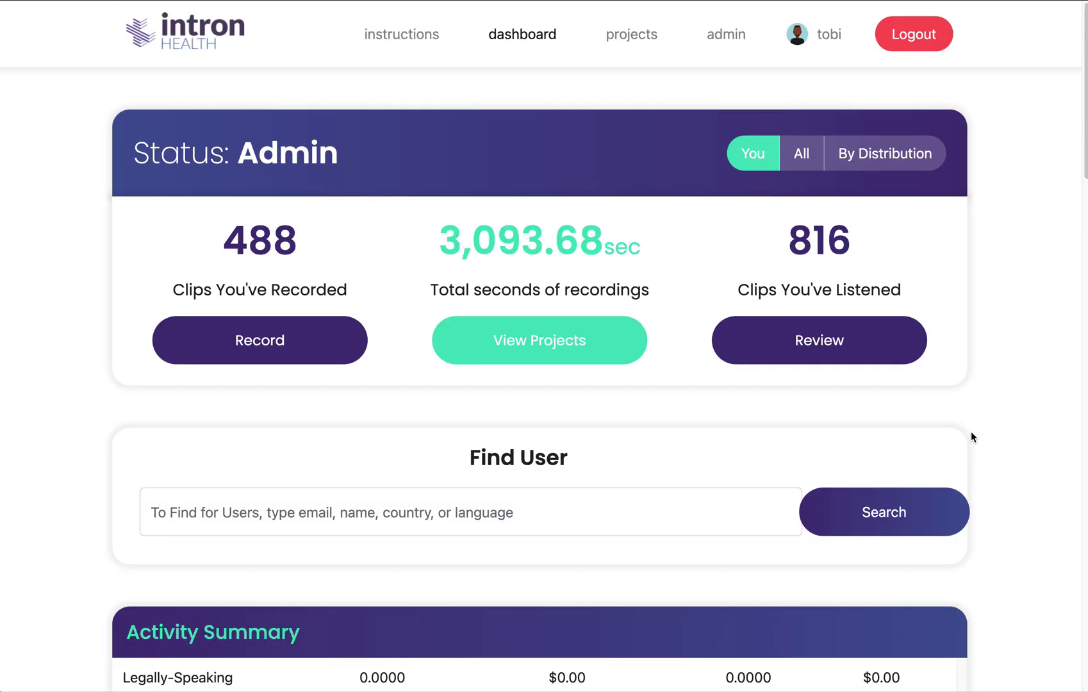
left_click(536, 353)
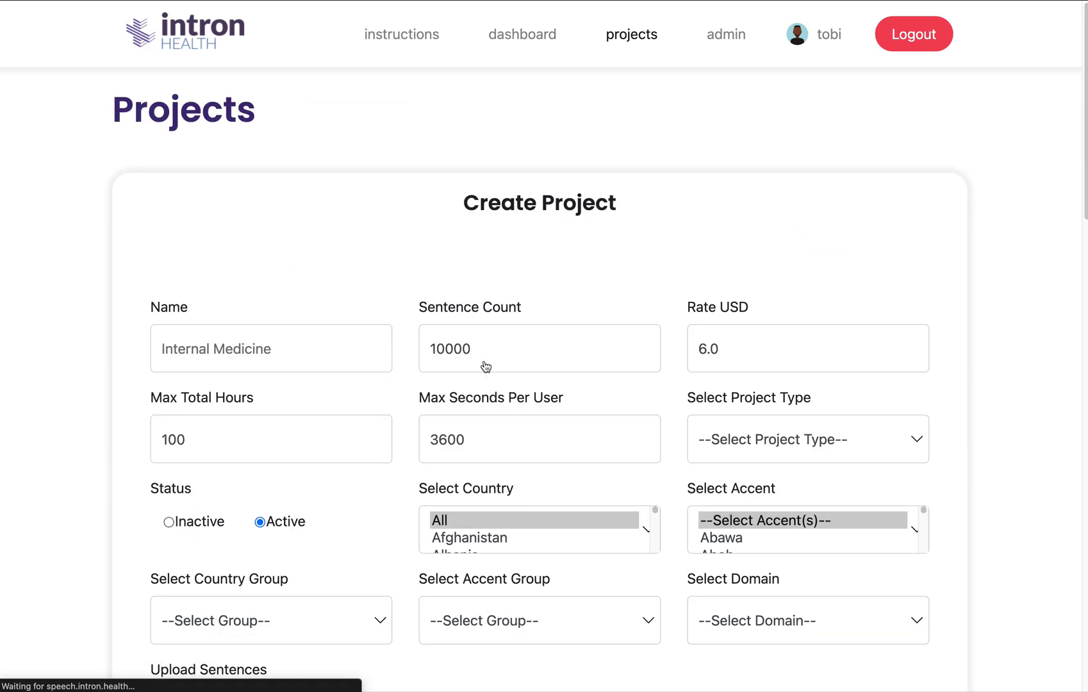
scroll(27, 406, "down", 1)
scroll(27, 407, "down", 9)
scroll(27, 407, "down", 5)
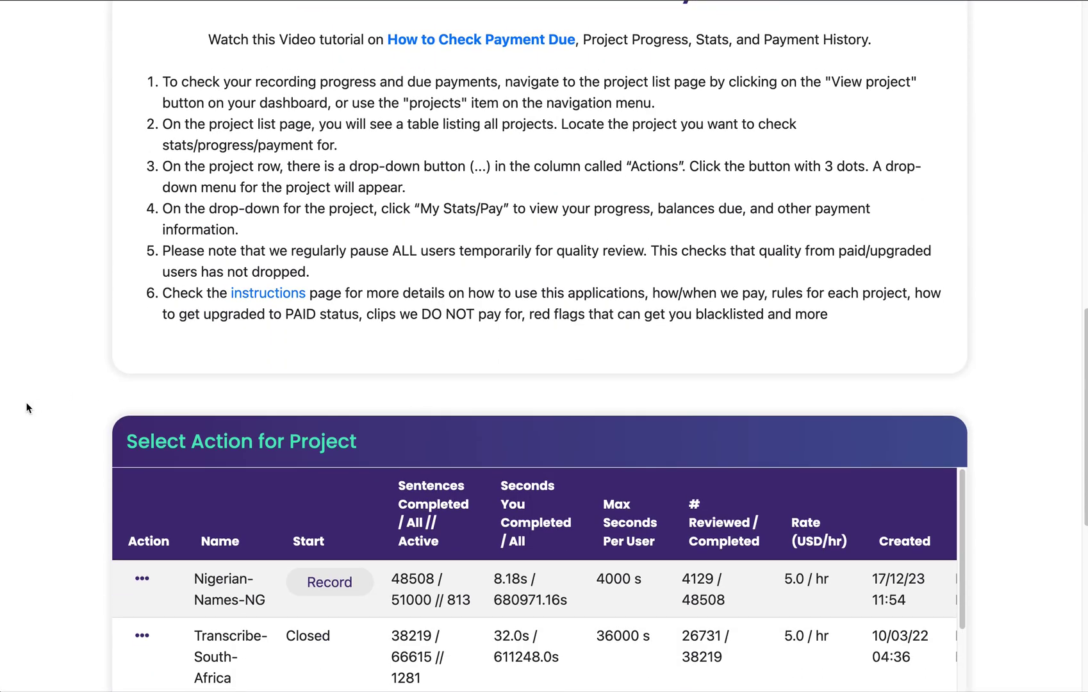
scroll(27, 407, "down", 6)
scroll(27, 407, "up", 1)
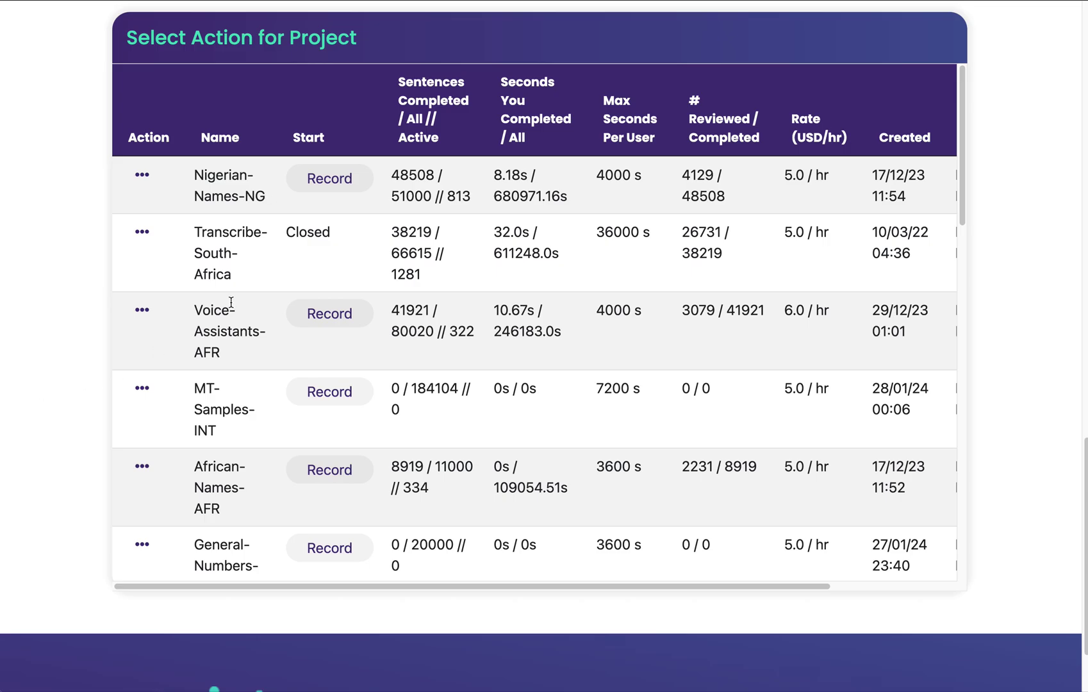
scroll(320, 319, "down", 4)
scroll(321, 319, "down", 5)
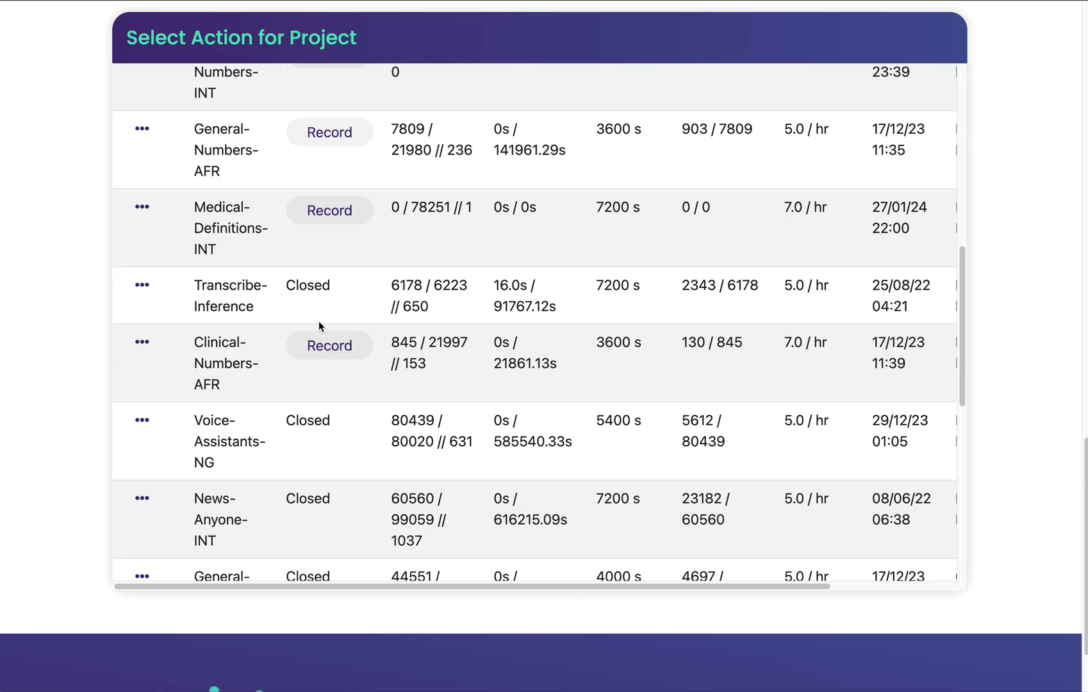
scroll(320, 319, "down", 3)
scroll(321, 333, "up", 4)
scroll(321, 333, "up", 6)
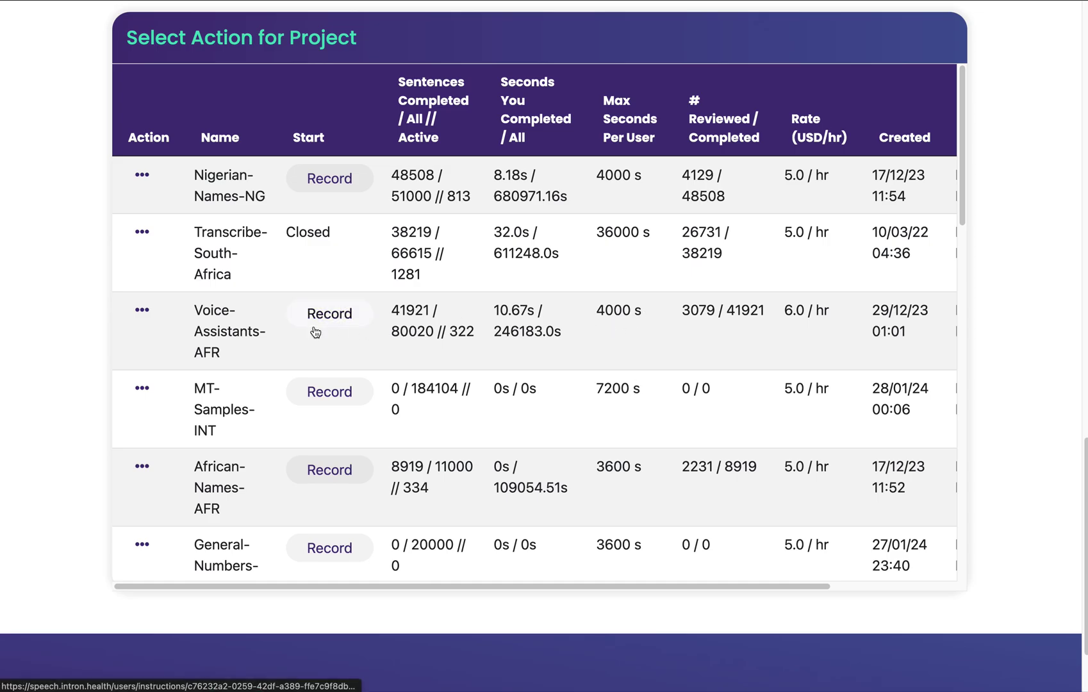
Read through the MT-Samples-INT recording instructions and start the recording session.
left_click(332, 398)
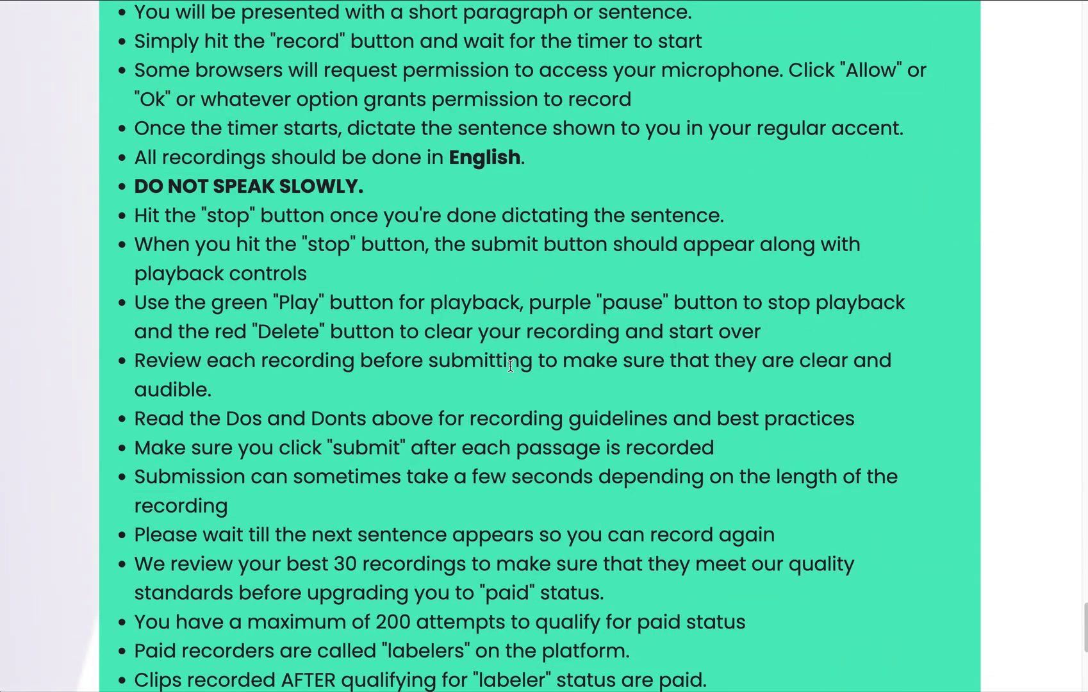
scroll(508, 367, "up", 2)
scroll(509, 366, "up", 10)
scroll(510, 368, "down", 7)
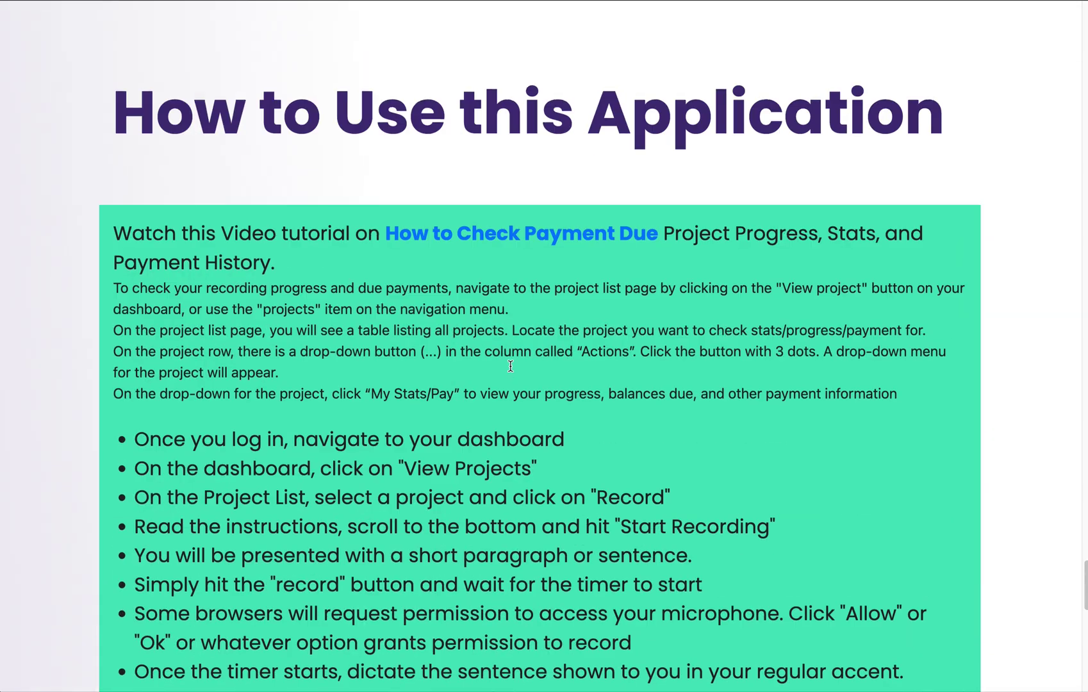
scroll(511, 368, "down", 4)
scroll(510, 368, "down", 6)
scroll(510, 369, "down", 4)
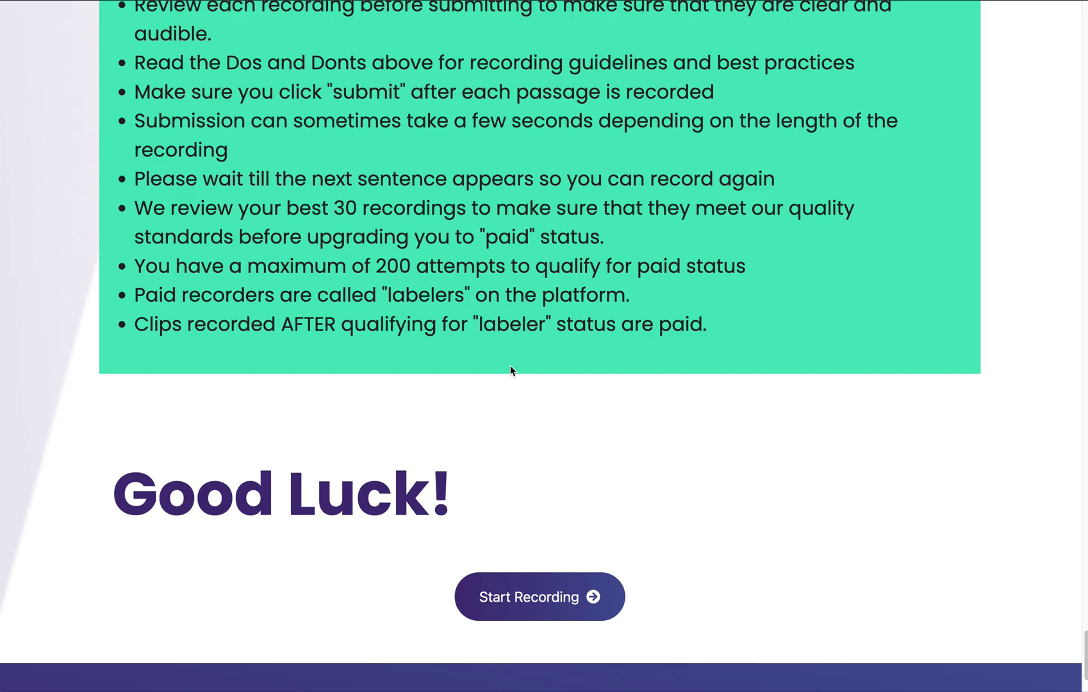
left_click(525, 602)
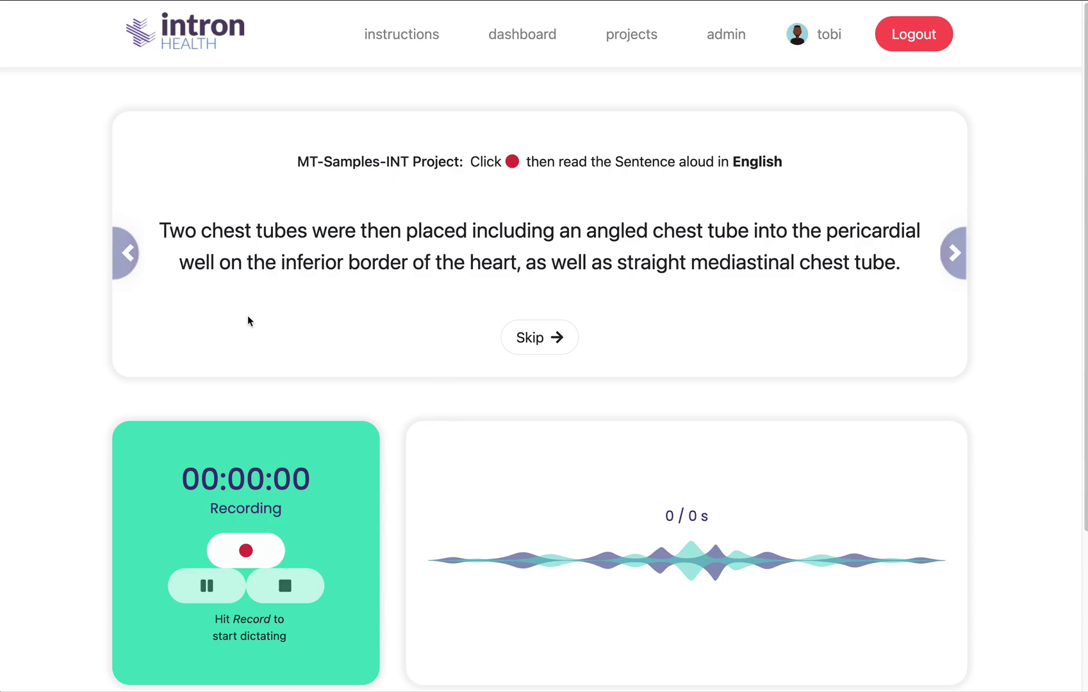
Record a roughly 12-second reading of the chest-tube sentence.
scroll(249, 320, "down", 1)
scroll(249, 321, "down", 1)
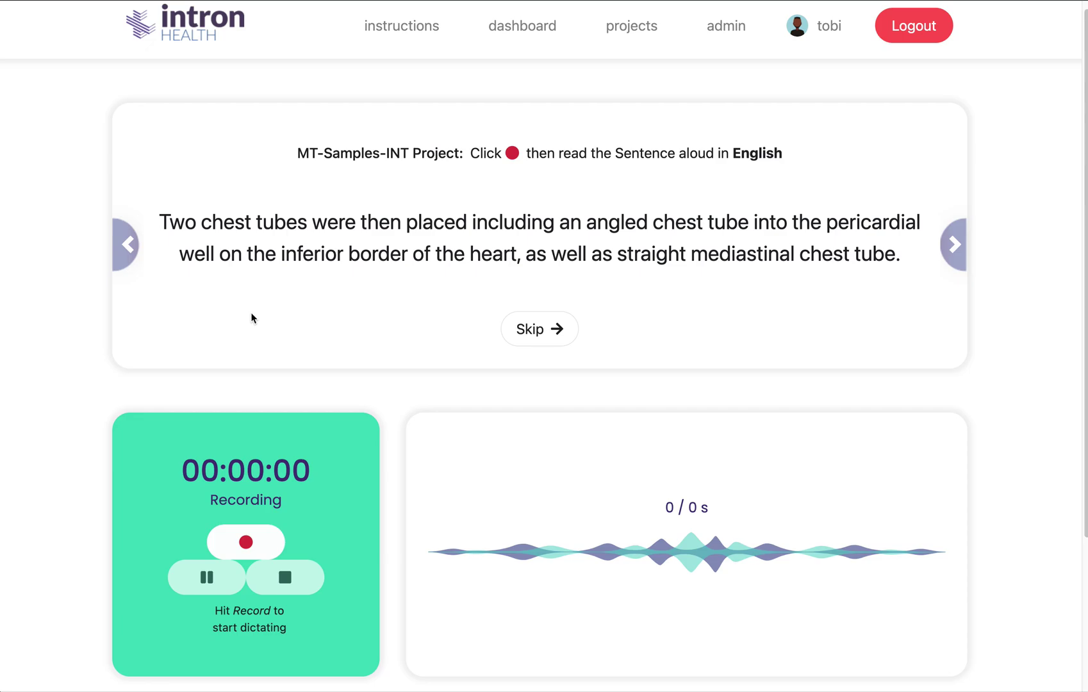
scroll(250, 313, "down", 2)
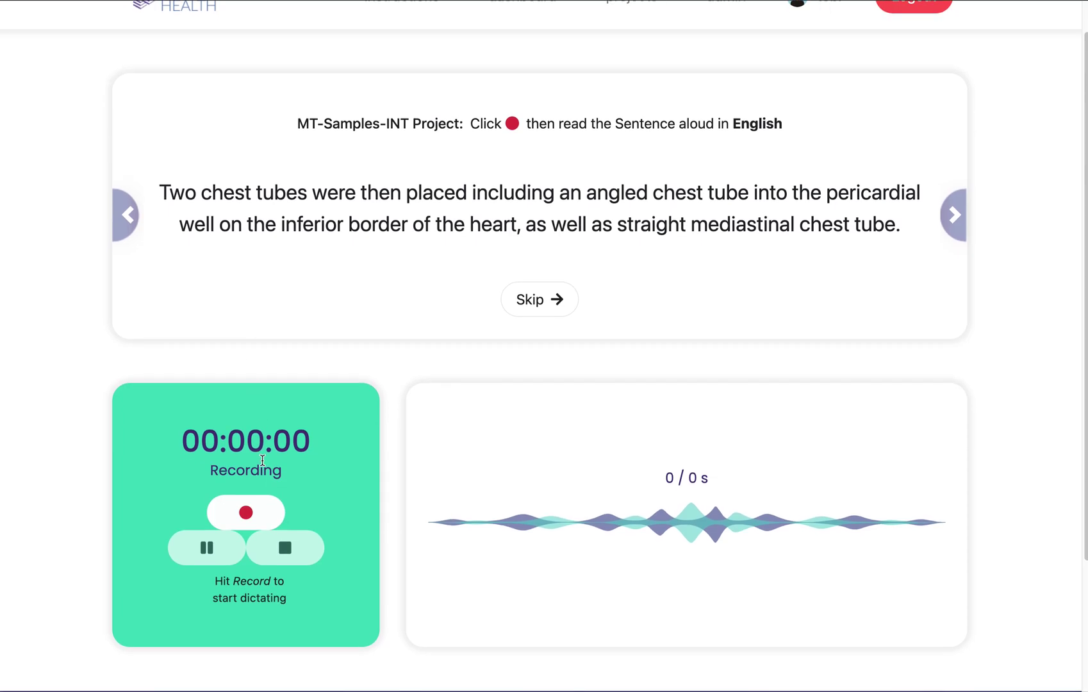
left_click(254, 521)
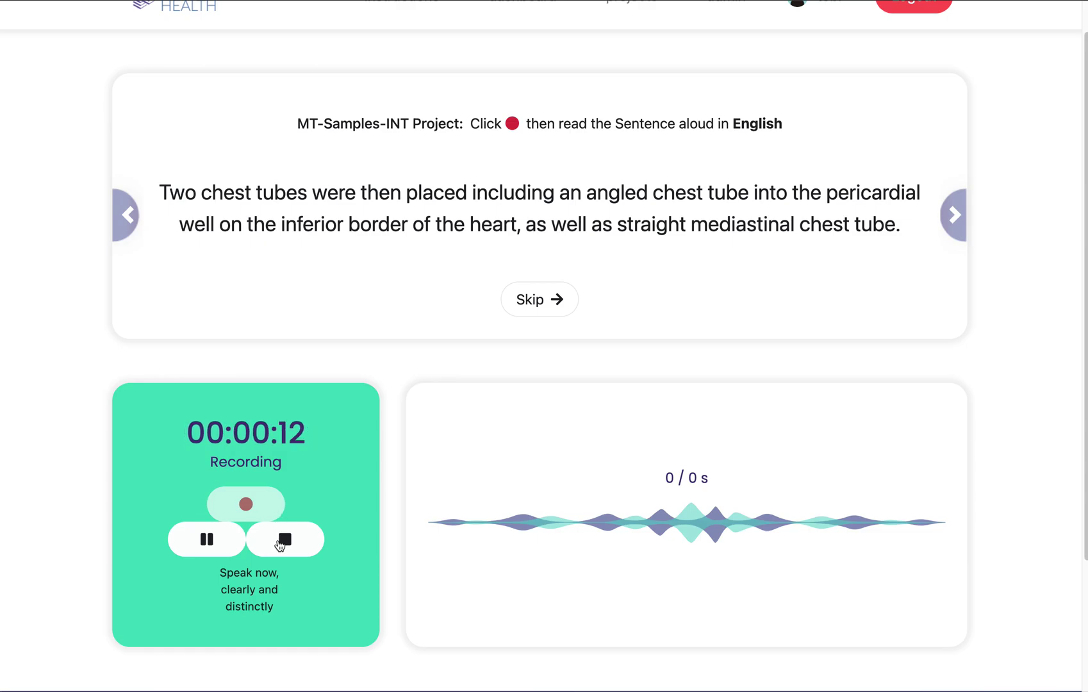
left_click(279, 540)
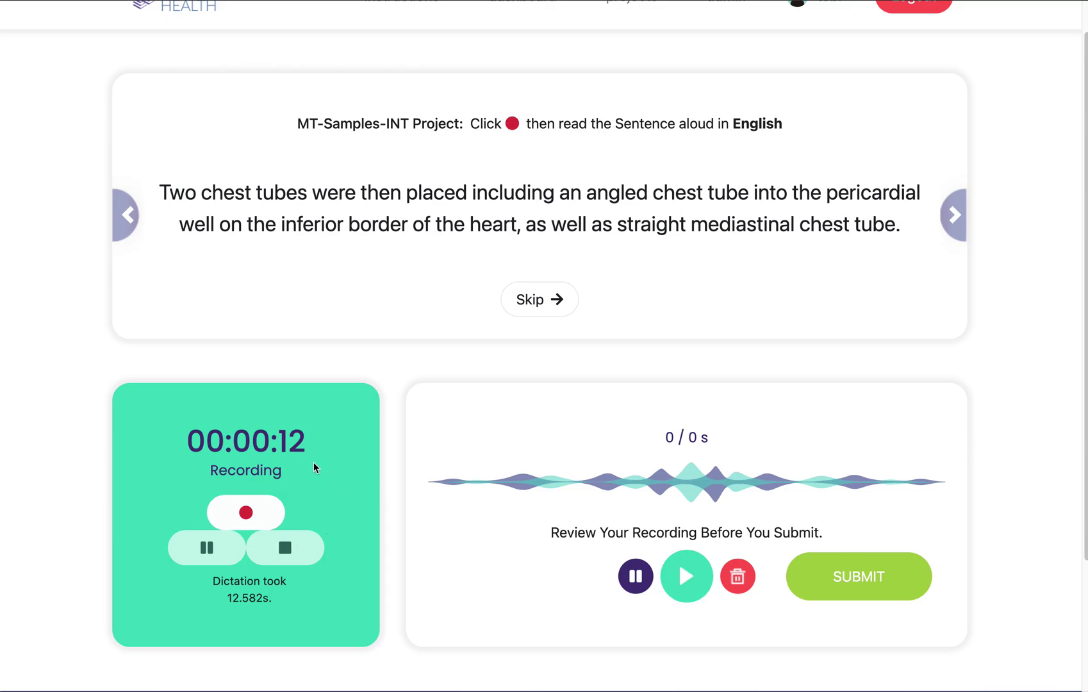
Play back and pause the chest-tube clip to review it, then submit it.
left_click(697, 581)
left_click(635, 580)
left_click(845, 574)
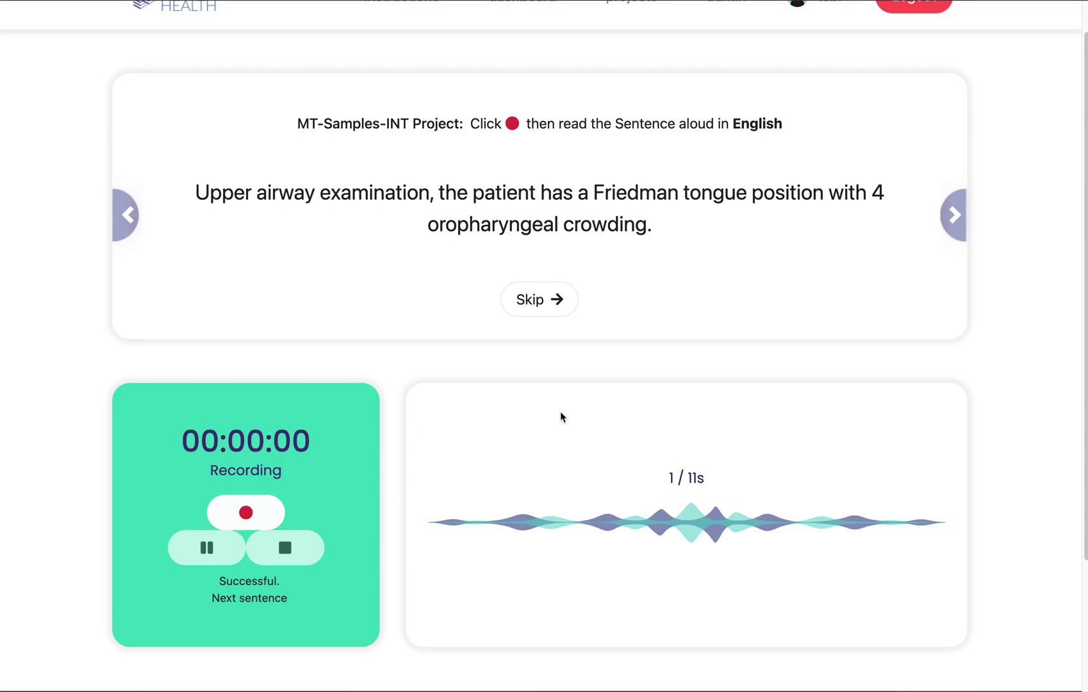
scroll(560, 417, "up", 1)
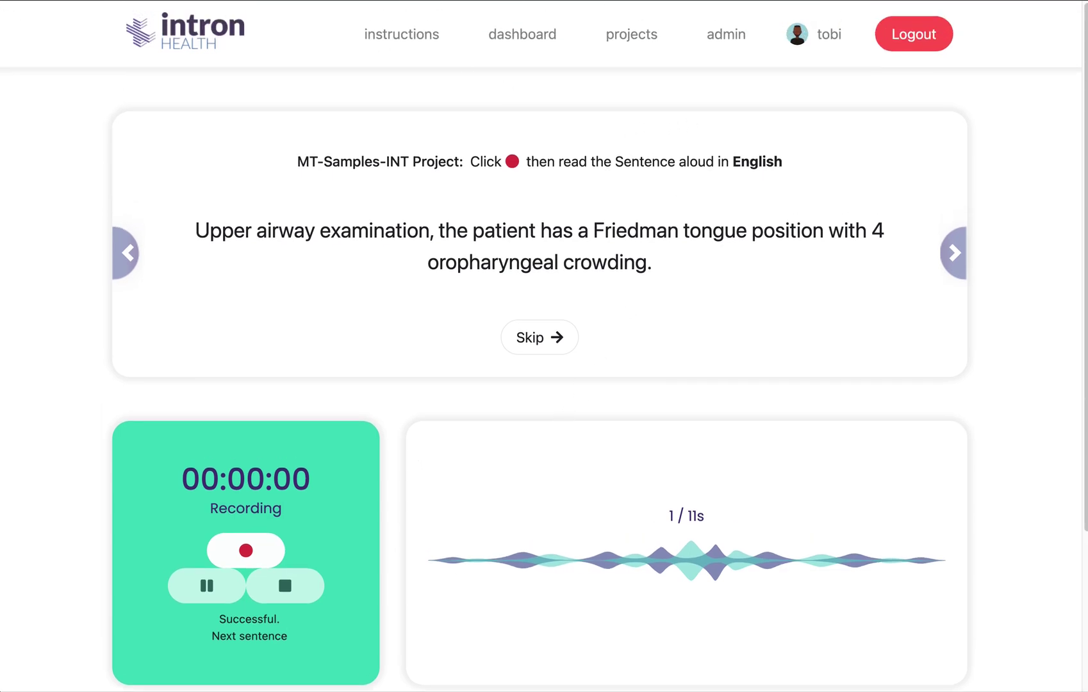
Return to the projects page and scroll the table to its Status and Level columns.
key("alt+Left")
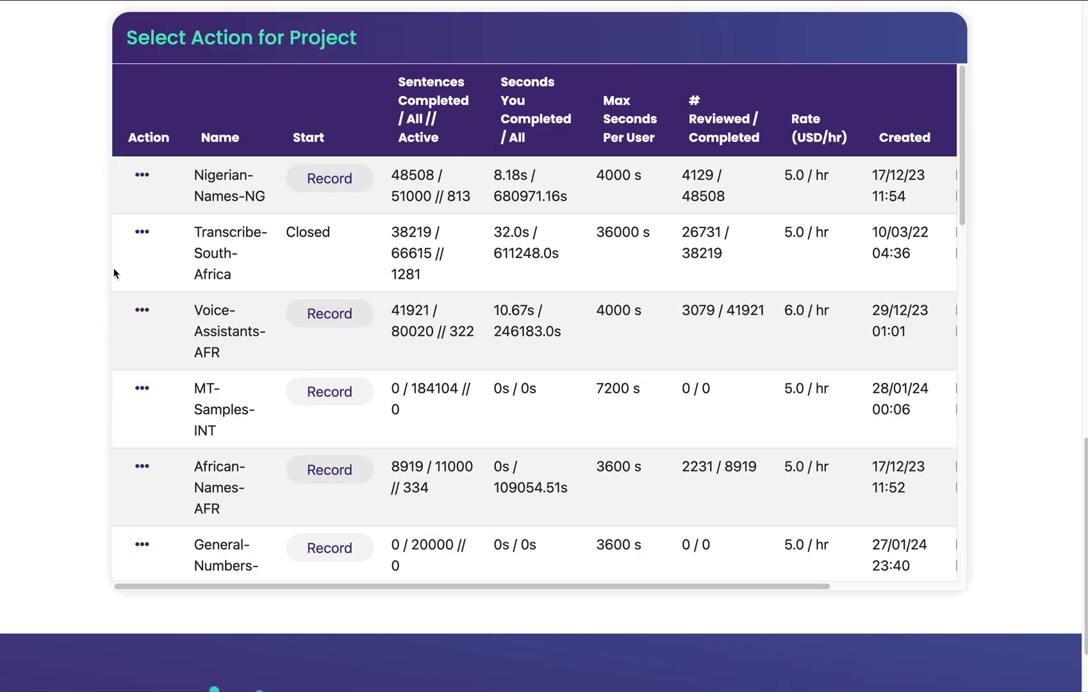
scroll(732, 313, "right", 3)
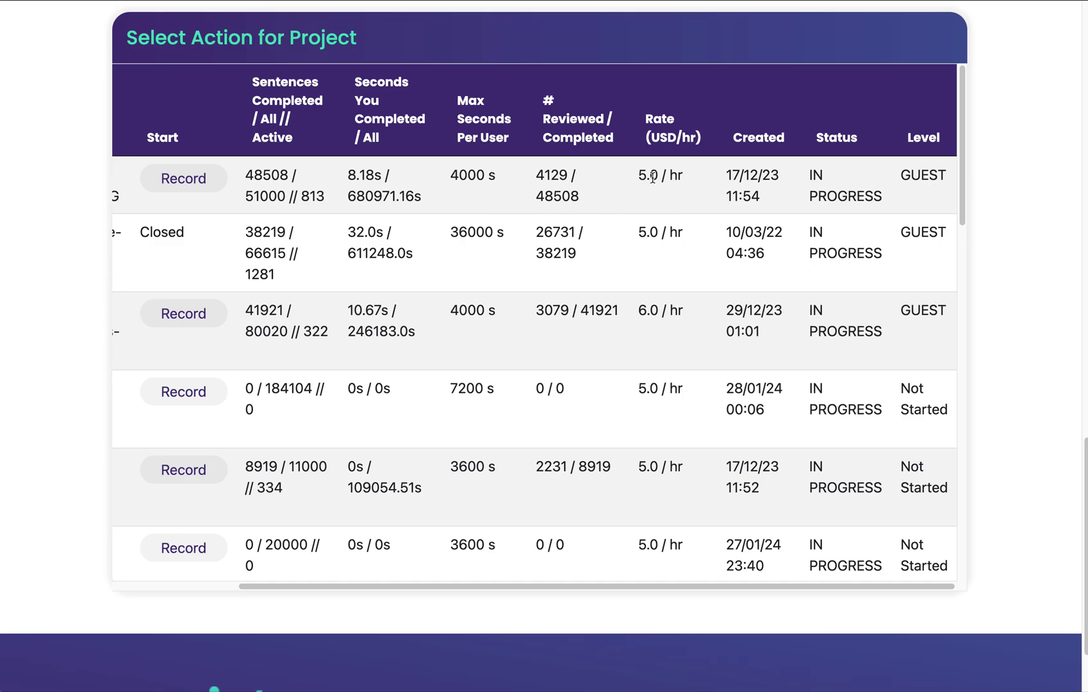
scroll(663, 307, "down", 2)
scroll(664, 308, "down", 3)
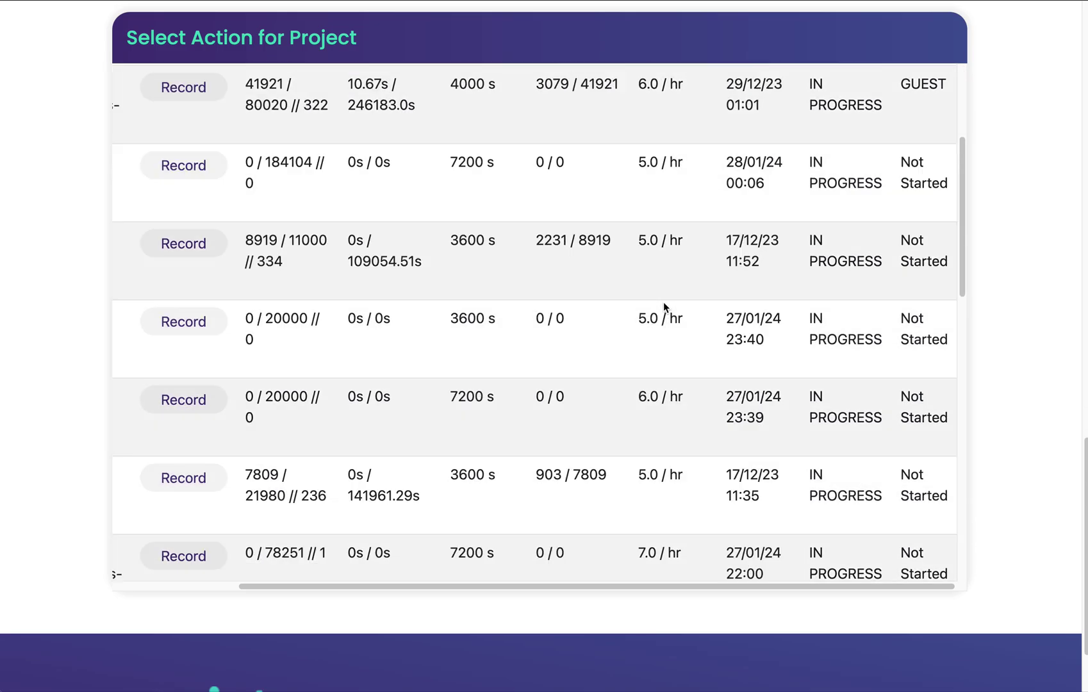
scroll(663, 307, "down", 2)
scroll(663, 308, "up", 5)
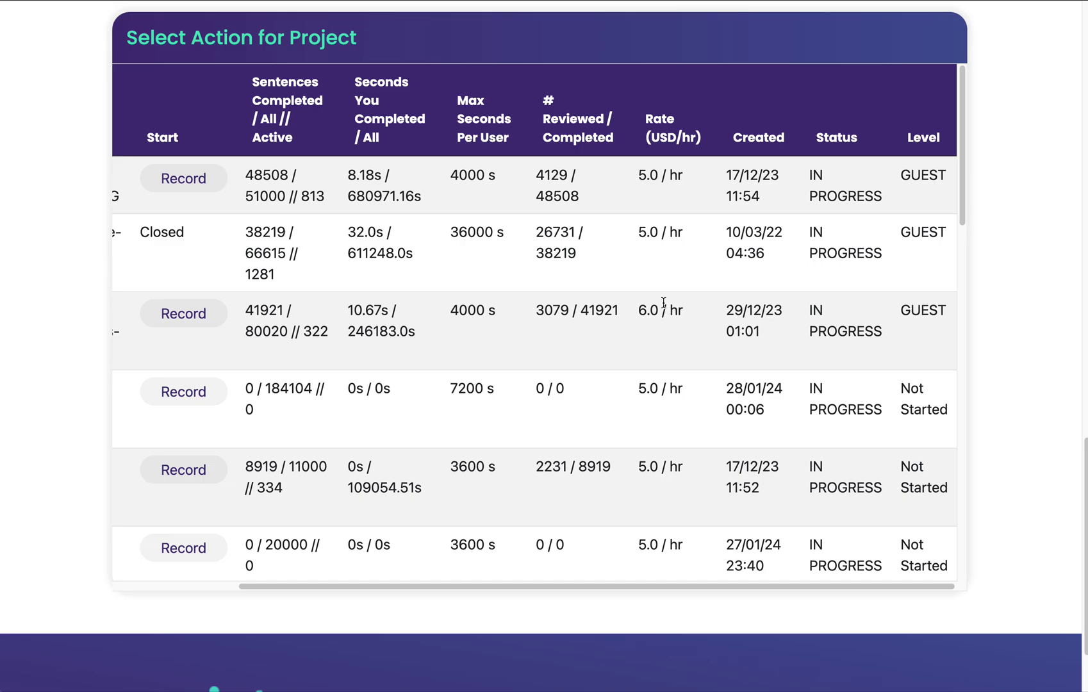
scroll(102, 282, "up", 1)
scroll(101, 280, "up", 5)
scroll(101, 280, "up", 4)
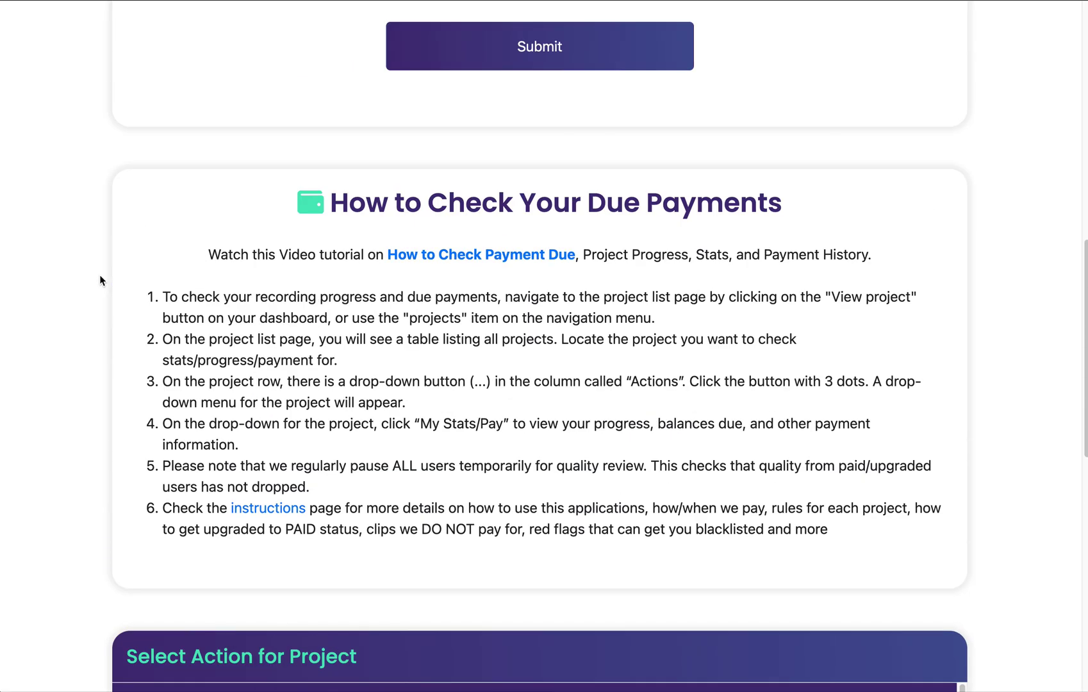
Scroll through the due-payments guide and project table of sentences, seconds, reviews and rates.
scroll(101, 280, "down", 1)
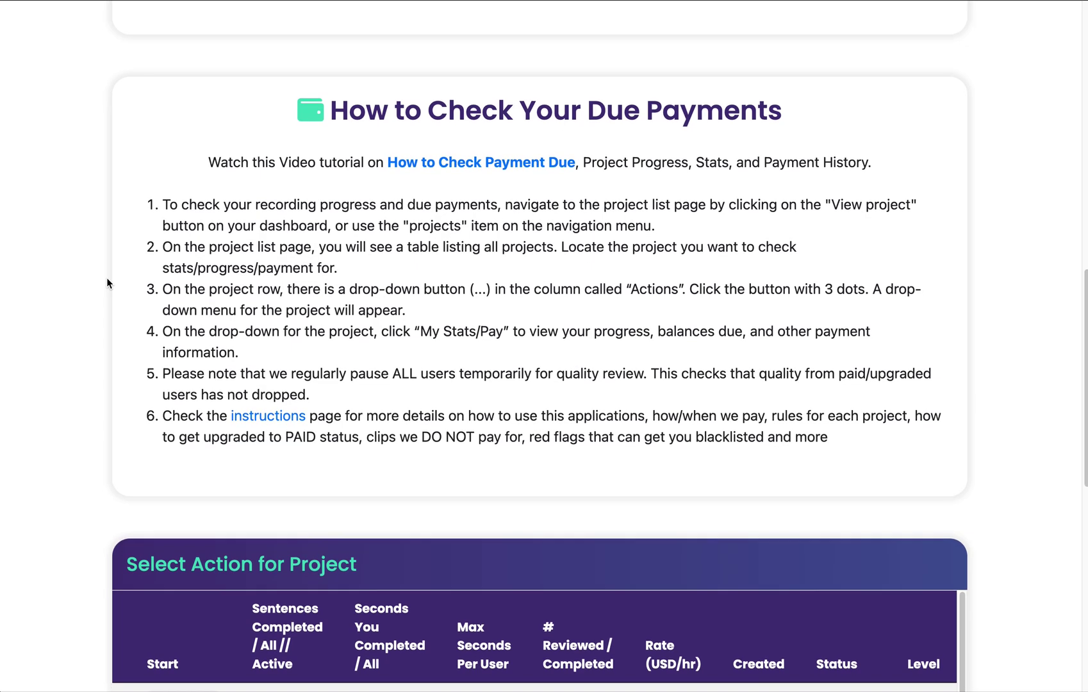
scroll(107, 282, "down", 2)
scroll(107, 282, "down", 4)
scroll(107, 283, "down", 4)
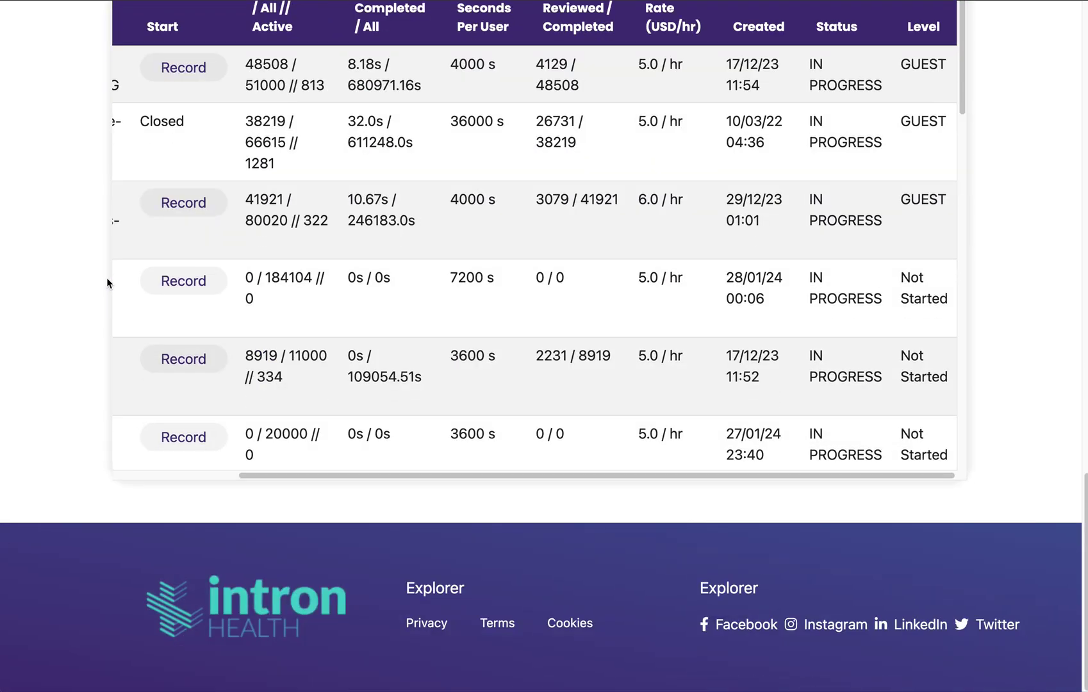
scroll(107, 283, "up", 4)
scroll(107, 282, "up", 2)
scroll(107, 282, "down", 2)
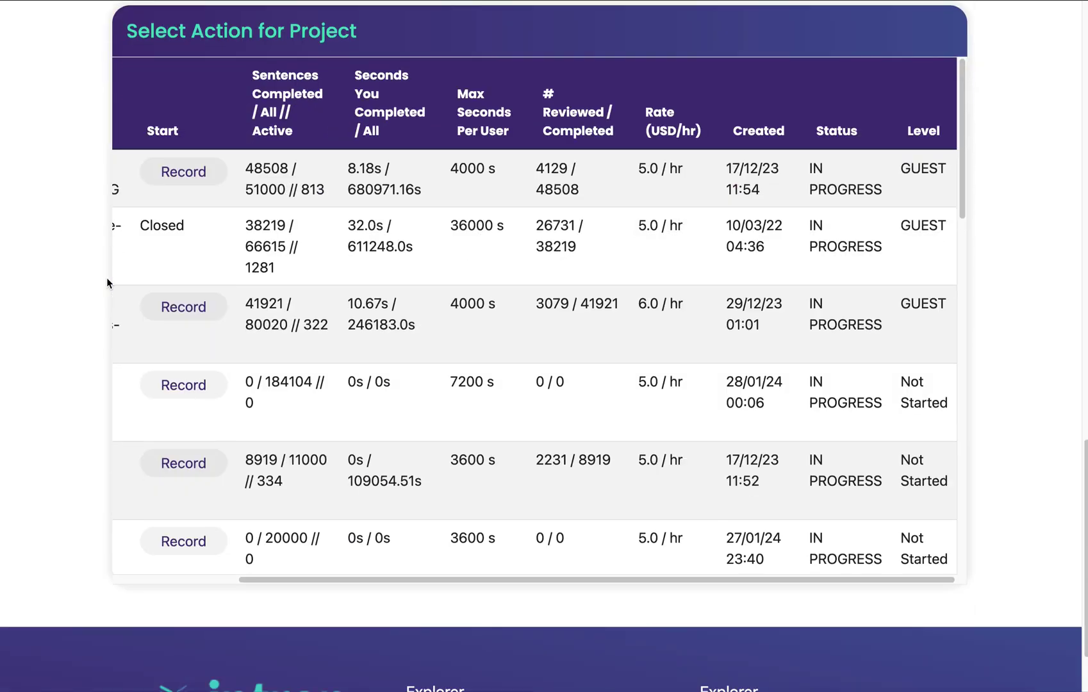